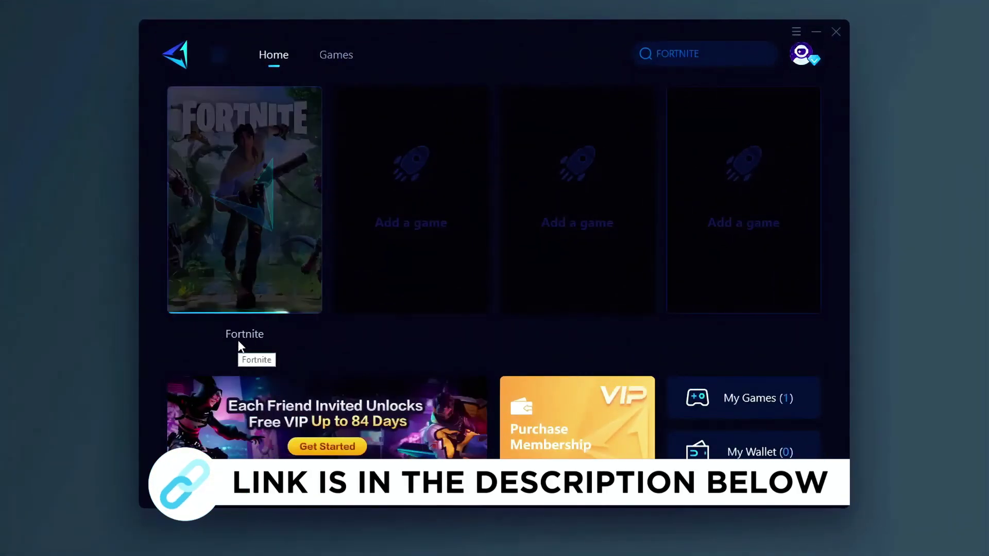
- Start boosting Fortnite from the Home tile and open the GearUp Booster download site
click(238, 340)
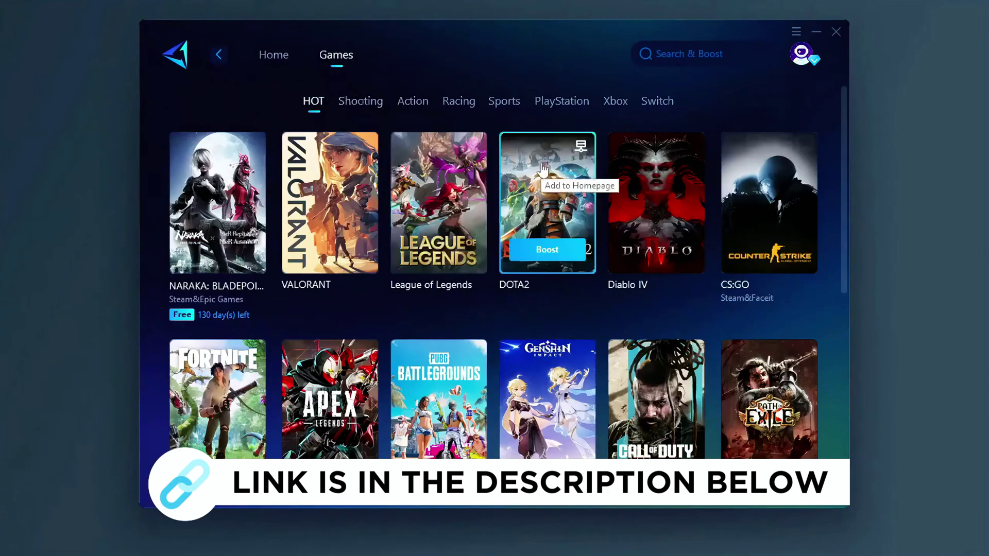
scroll(532, 213, down, 2)
scroll(487, 208, down, 3)
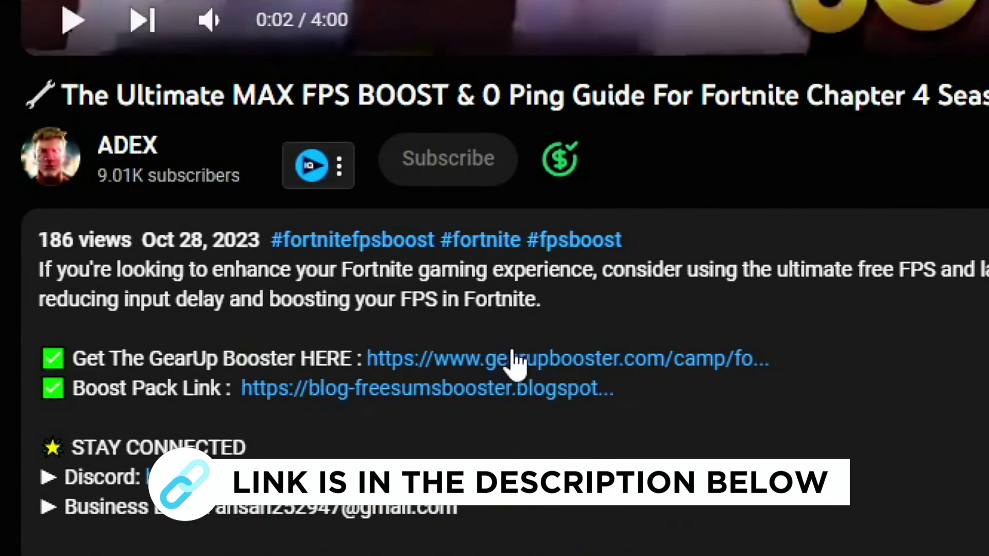
click(512, 358)
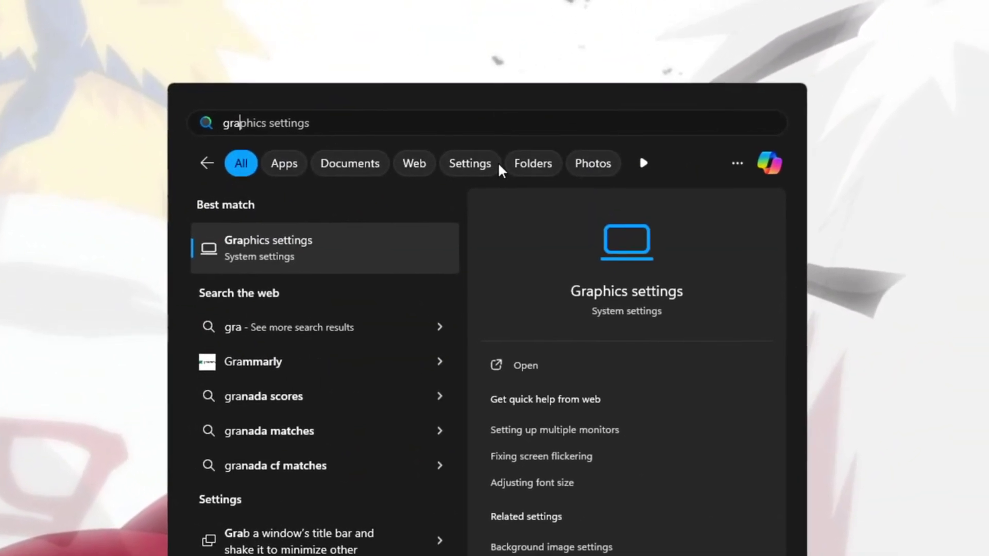
- Set FortniteLauncher's graphics preference to High performance in Graphics settings and save it
key(Return)
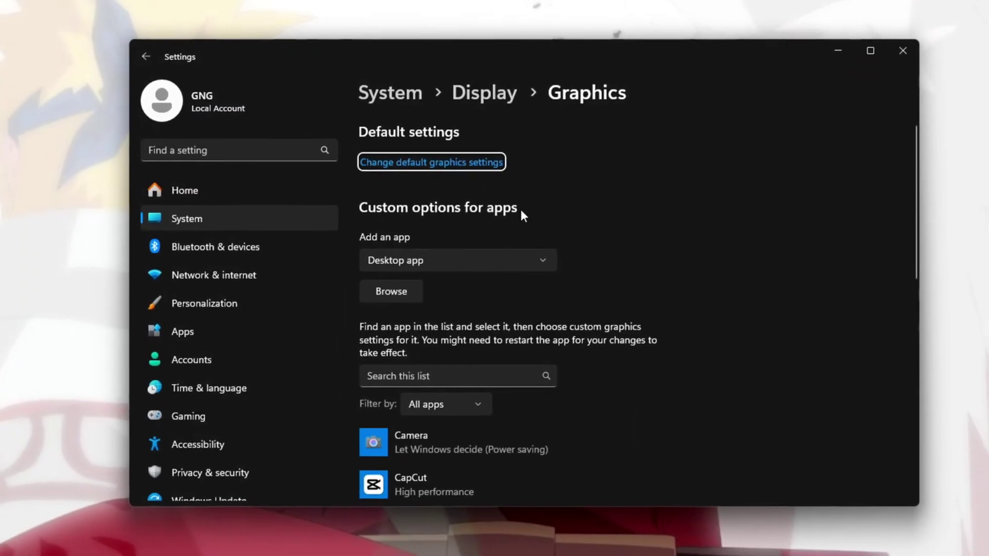
scroll(634, 232, down, 2)
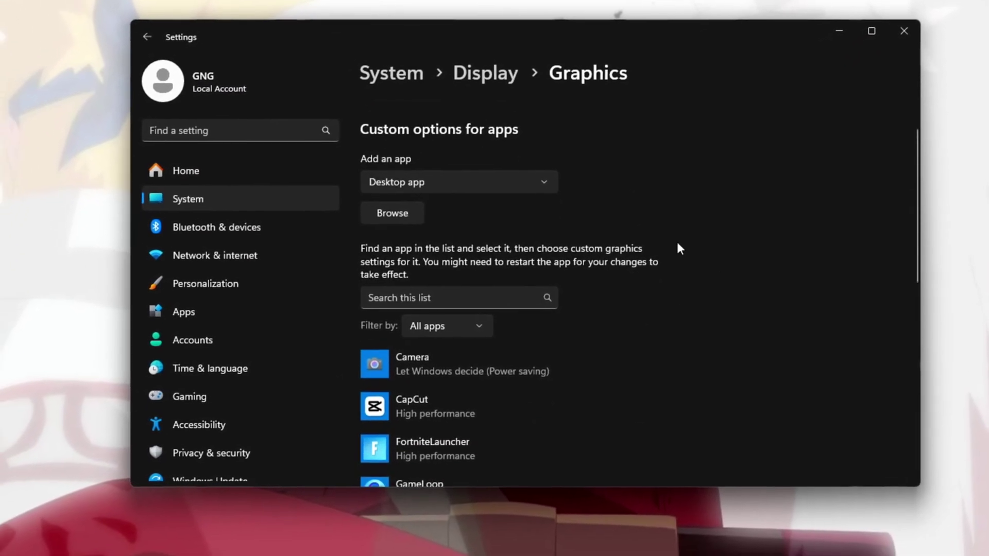
scroll(703, 293, up, 2)
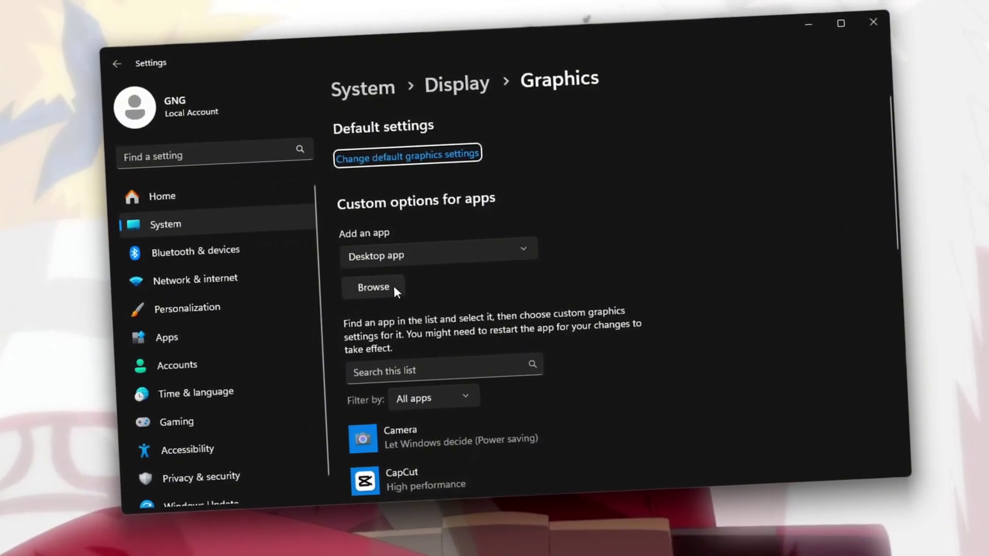
scroll(393, 286, down, 2)
scroll(391, 286, down, 1)
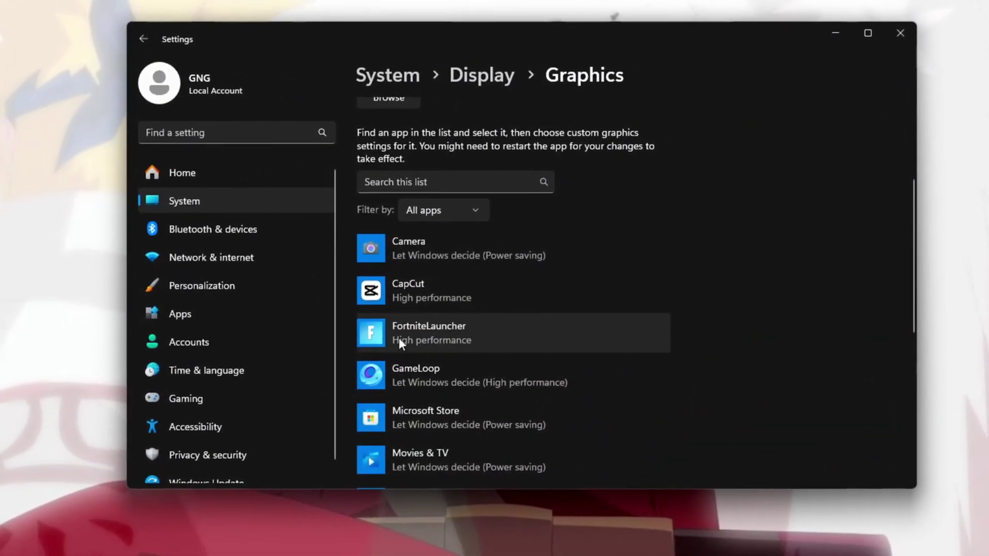
click(399, 338)
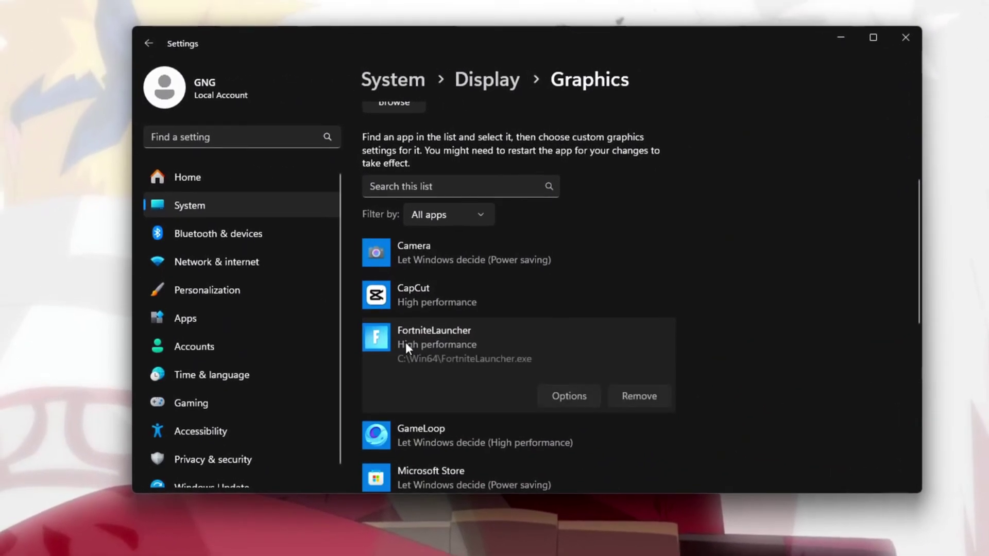
click(558, 402)
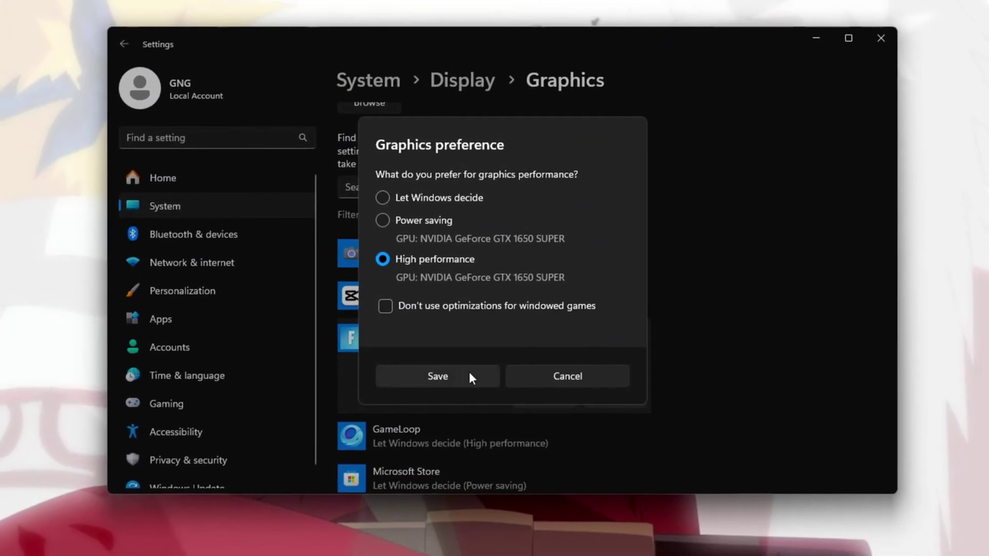
click(464, 372)
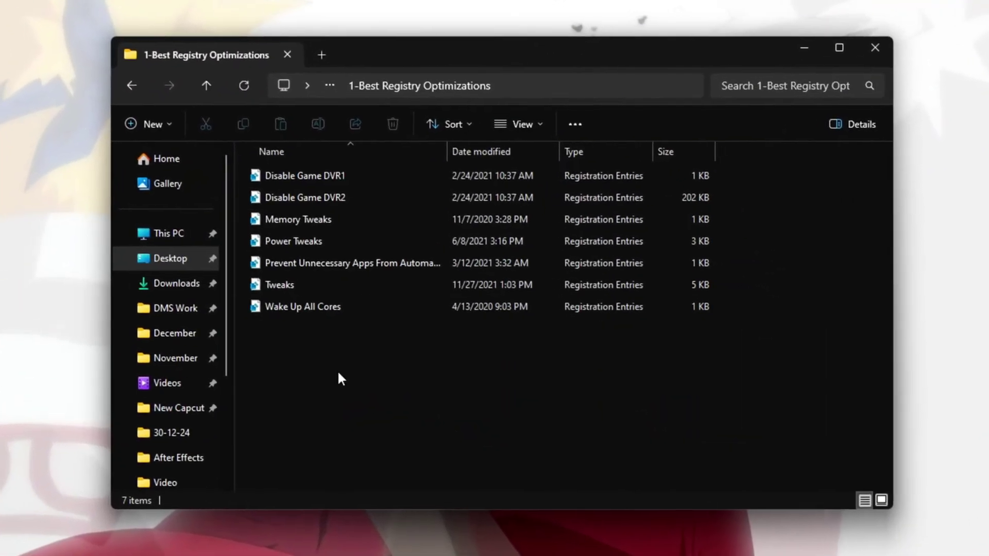
- Select all seven .reg files in the 1-Best Registry Optimizations folder
drag(339, 373, 474, 169)
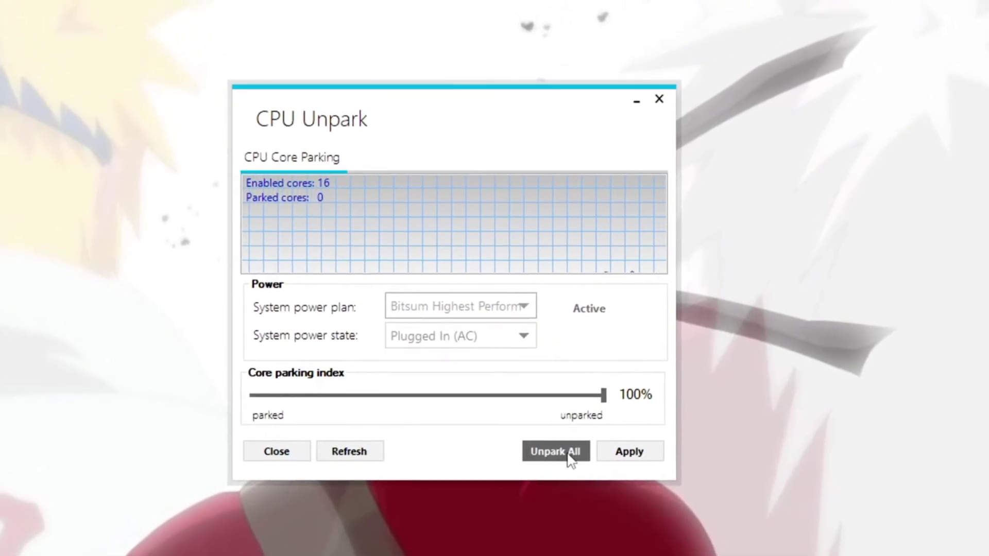
- Unpark all 16 CPU cores with Unpark All
click(557, 445)
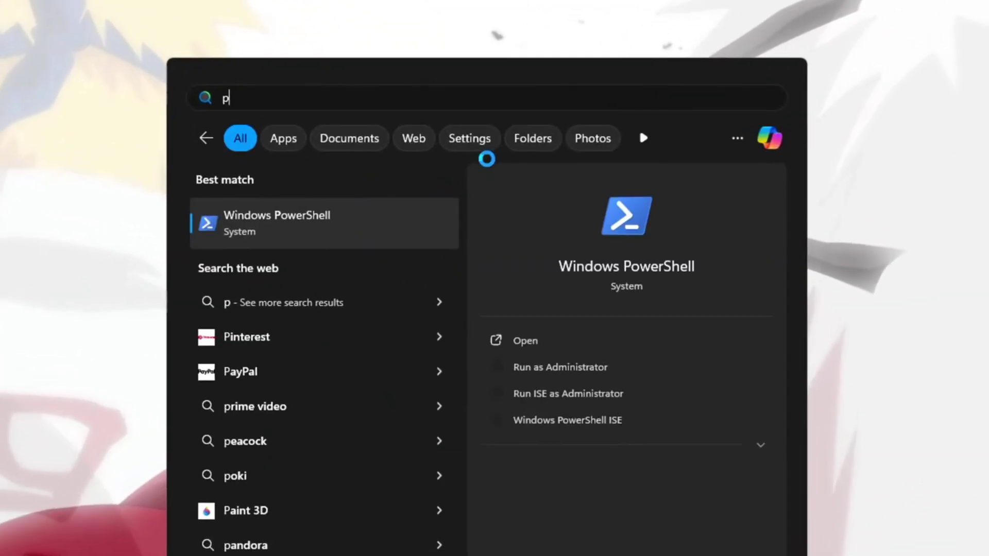
text(owe)
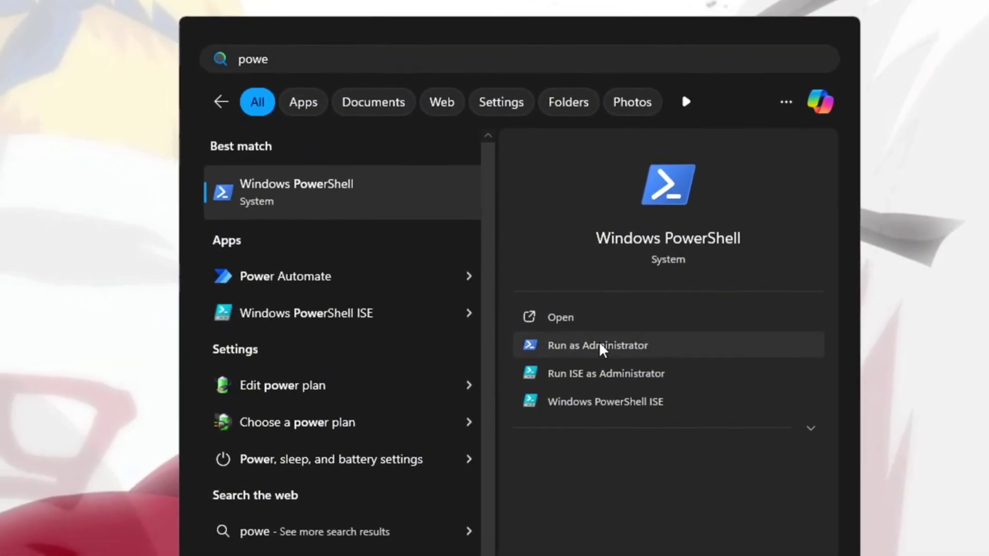
- Copy the iwr WinUtil command from Notepad and run it in an administrator PowerShell
click(578, 359)
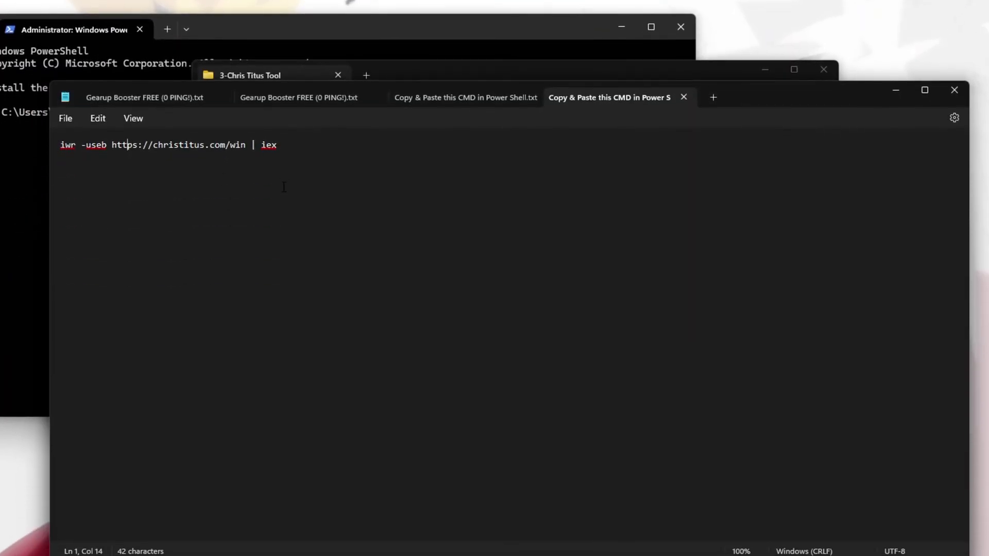
click(182, 140)
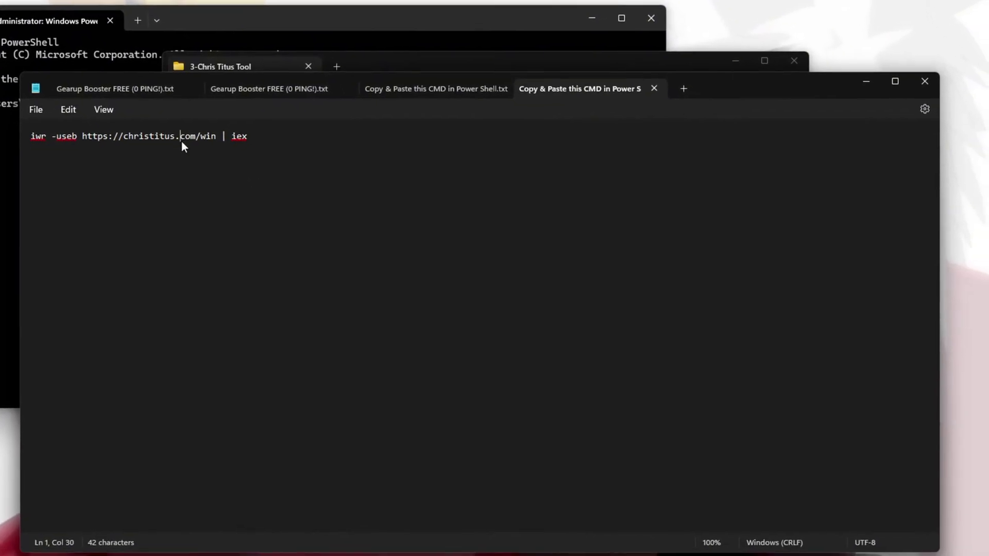
key(ctrl+a)
key(ctrl+c)
click(229, 18)
right_click(183, 129)
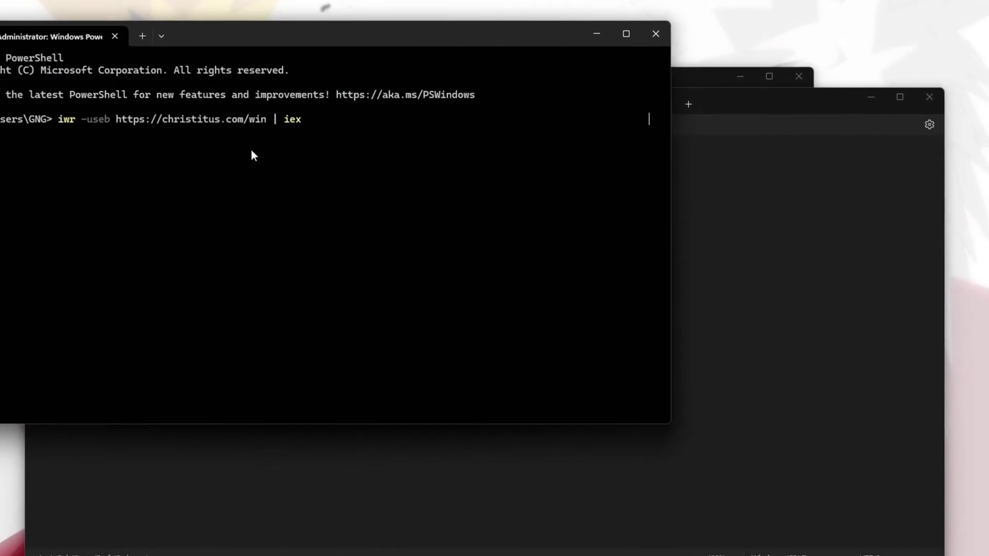
key(Return)
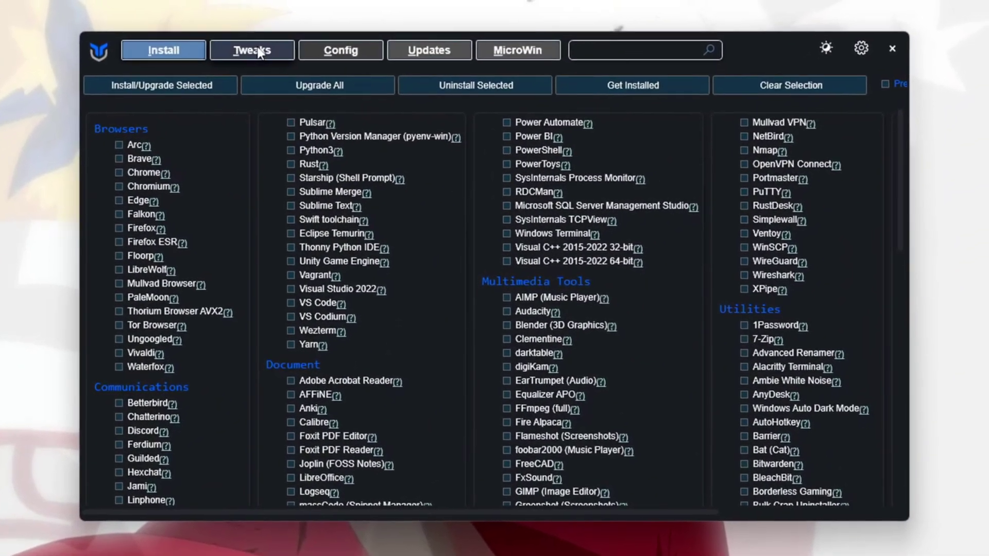
- In Tweaks, tick Delete Temporary Files, Create Restore Point and Disable Hibernation
click(271, 61)
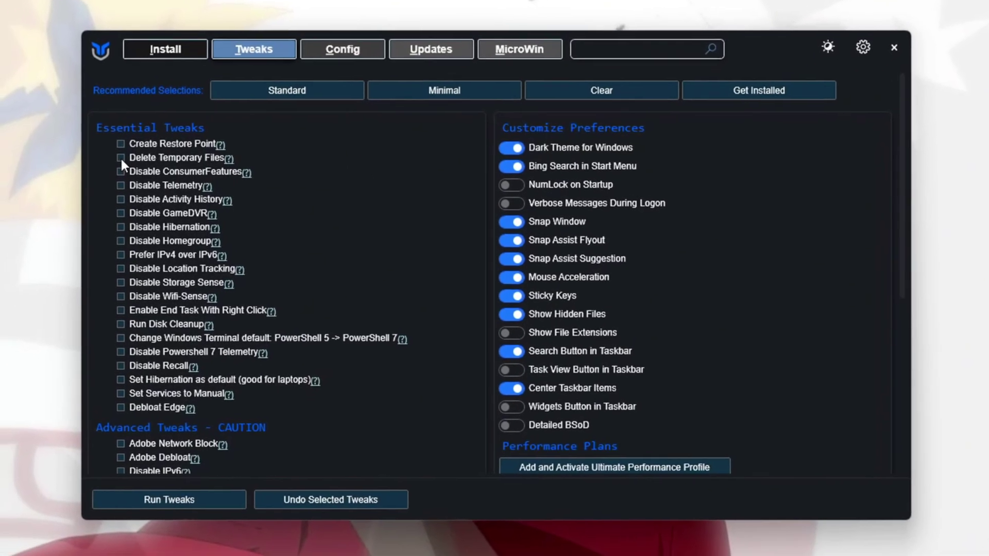
click(121, 160)
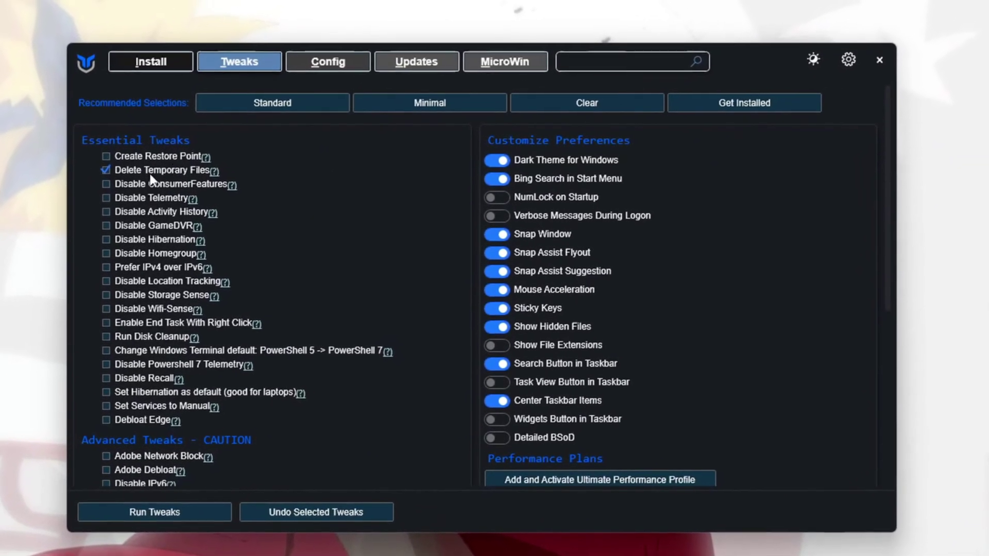
mouse_move(160, 150)
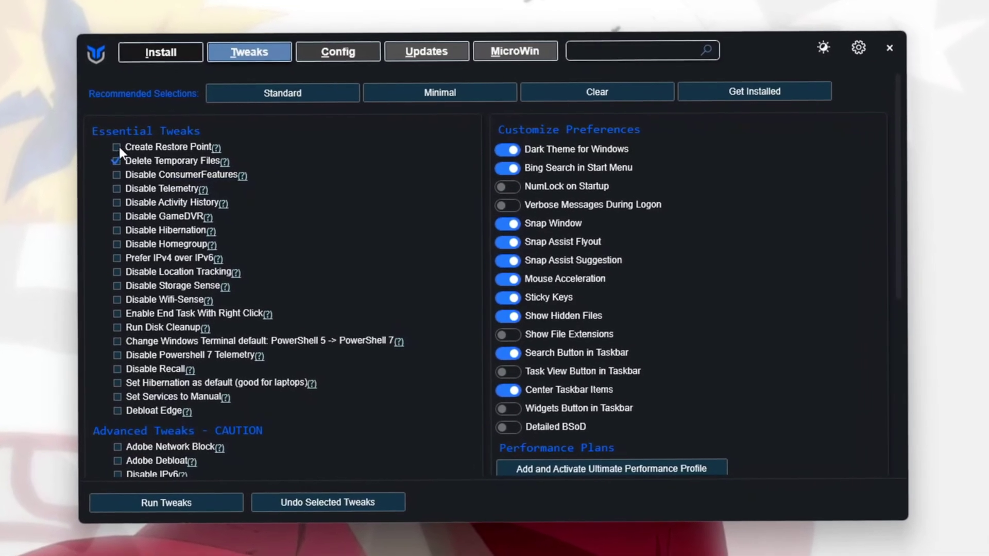
click(120, 147)
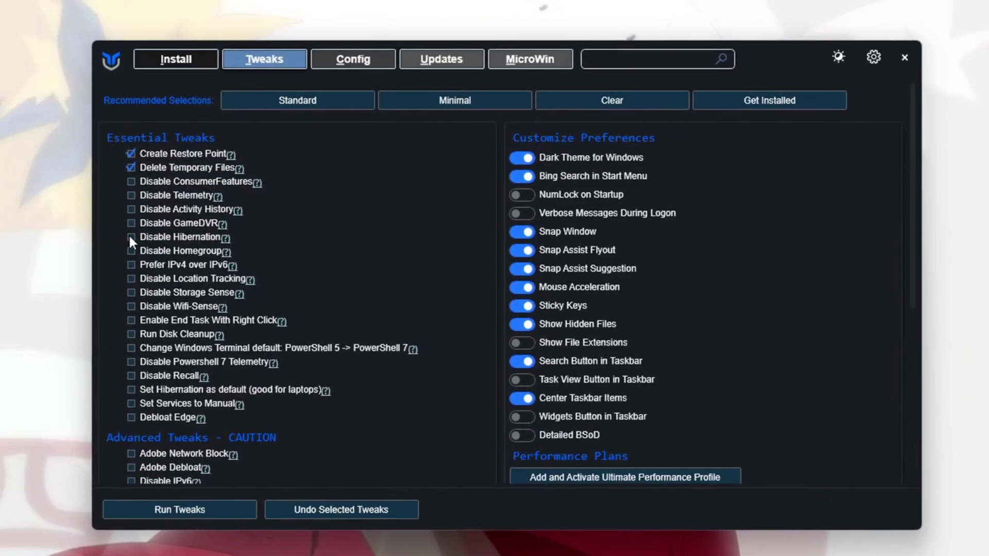
click(120, 227)
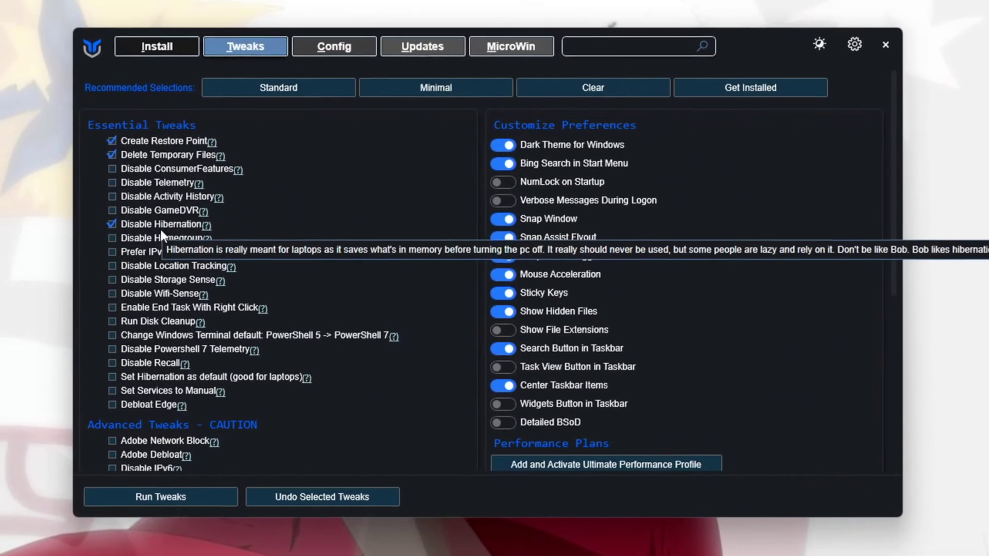
scroll(180, 246, down, 2)
scroll(180, 256, down, 5)
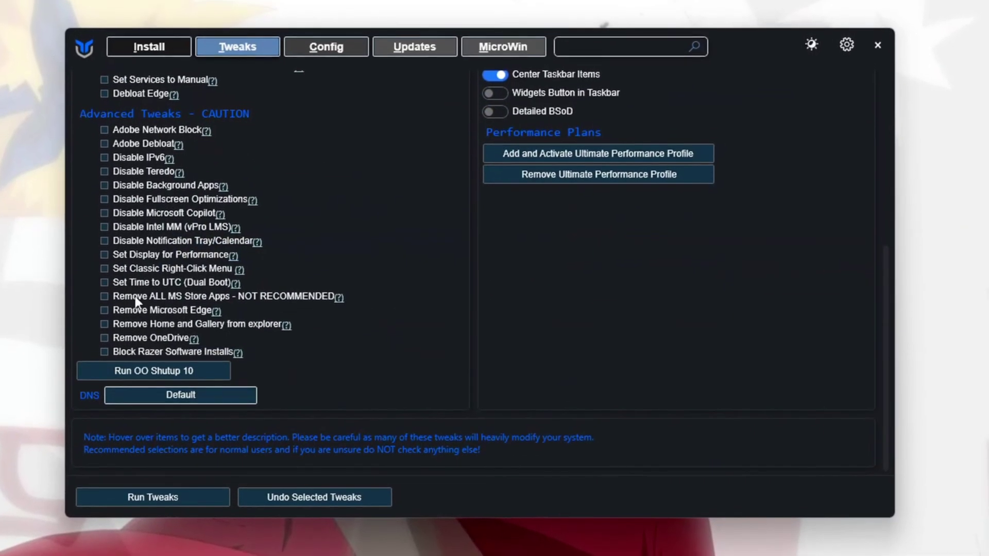
- Tick Remove Microsoft Edge and Remove OneDrive further down the tweaks list
click(112, 312)
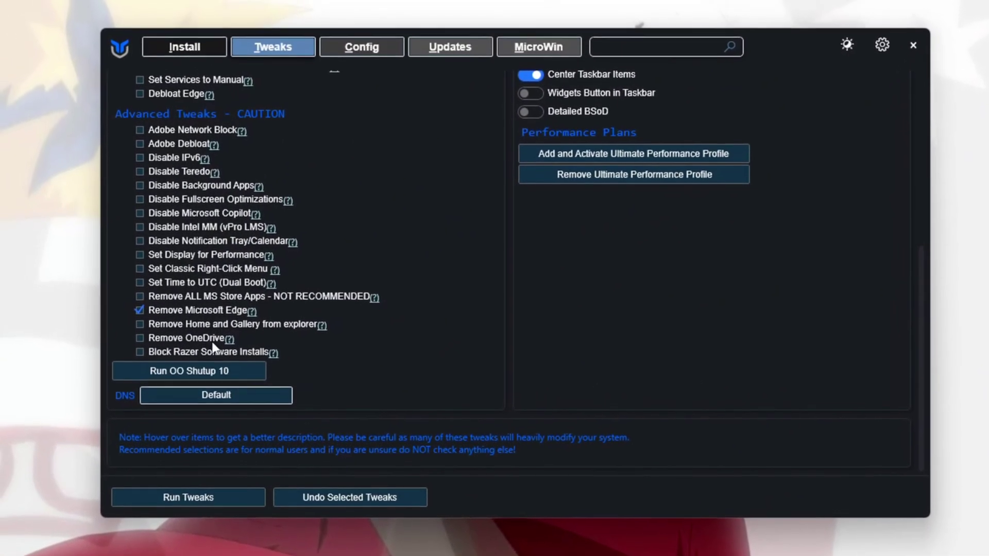
click(146, 353)
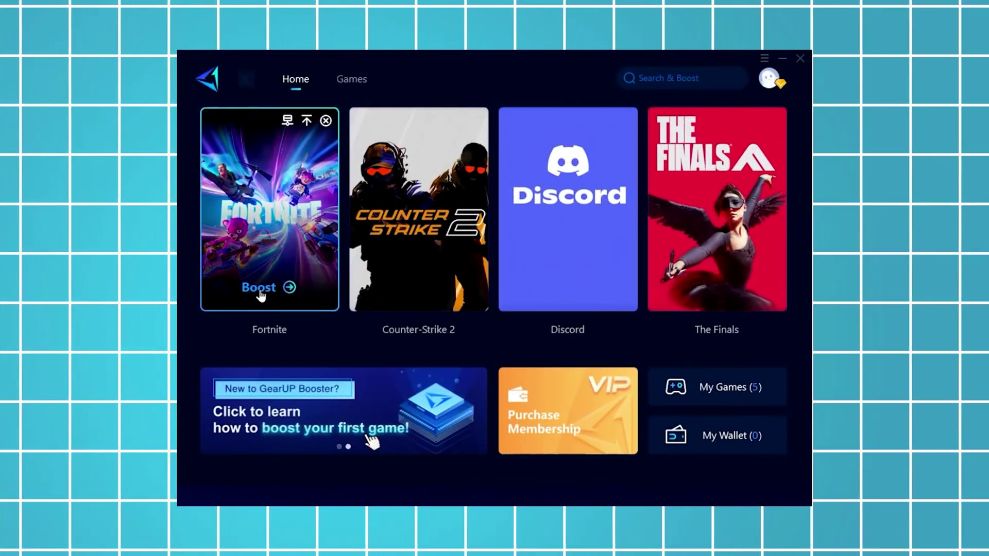
- Boost Fortnite from its Home card
click(260, 290)
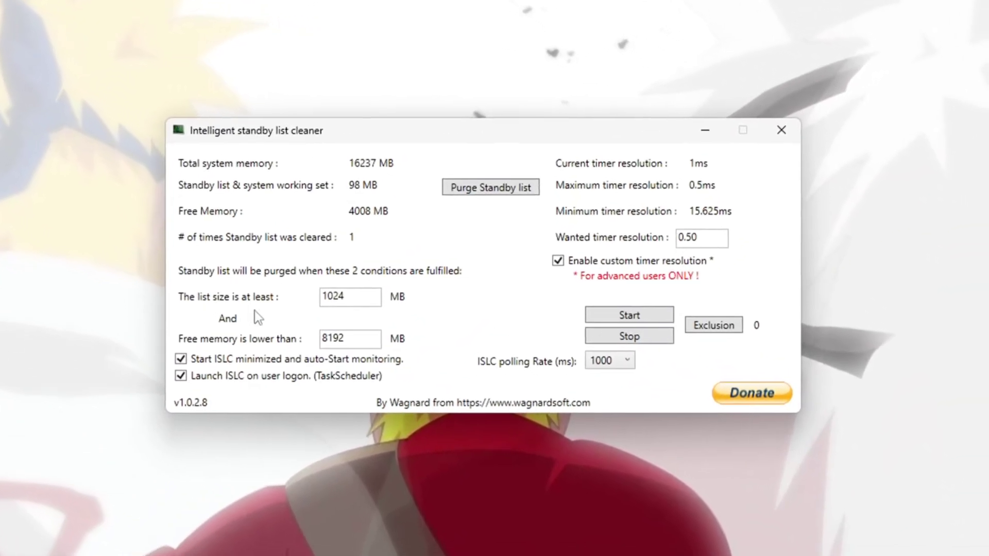
- Set the free-memory threshold to 8000 MB, keep 0.50 ms wanted timer resolution, and start monitoring
double_click(377, 294)
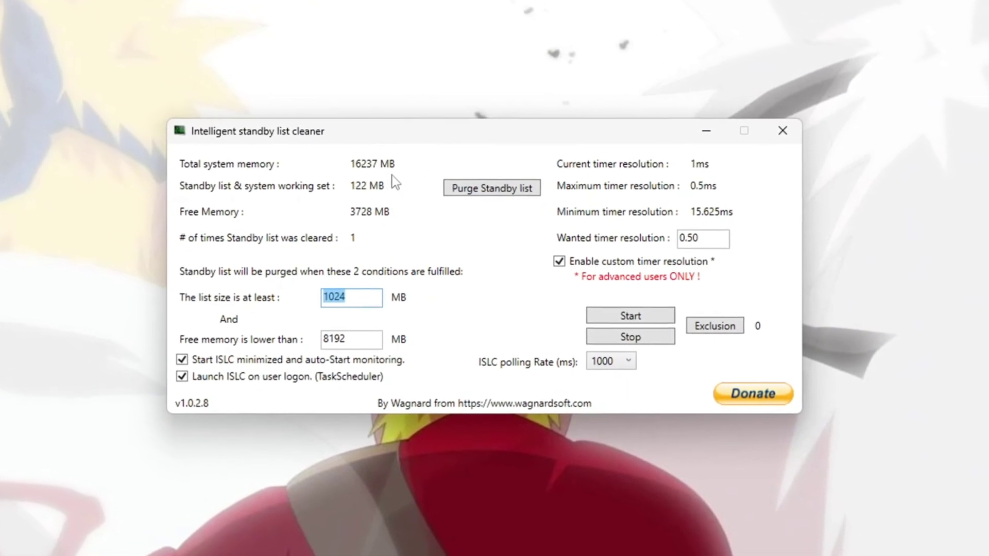
double_click(363, 338)
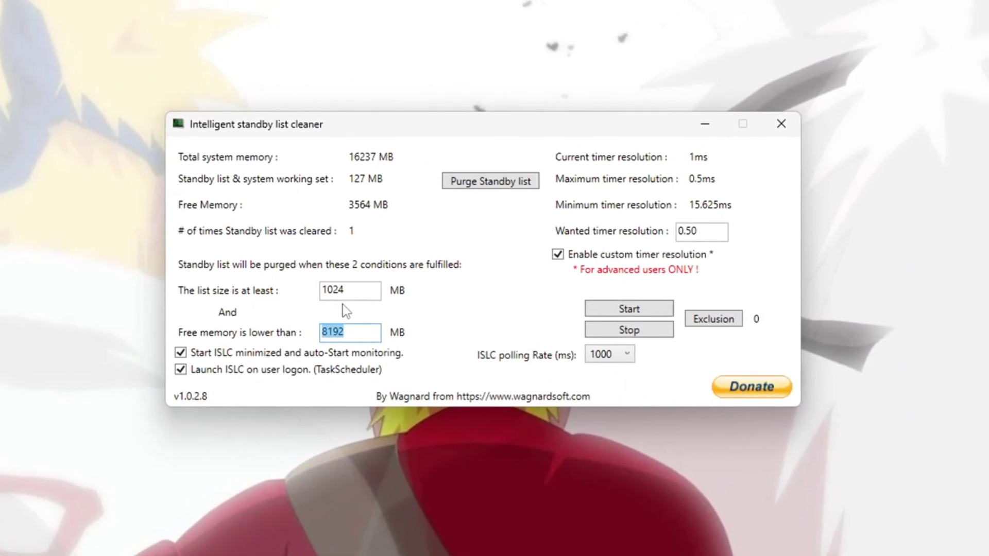
text(800)
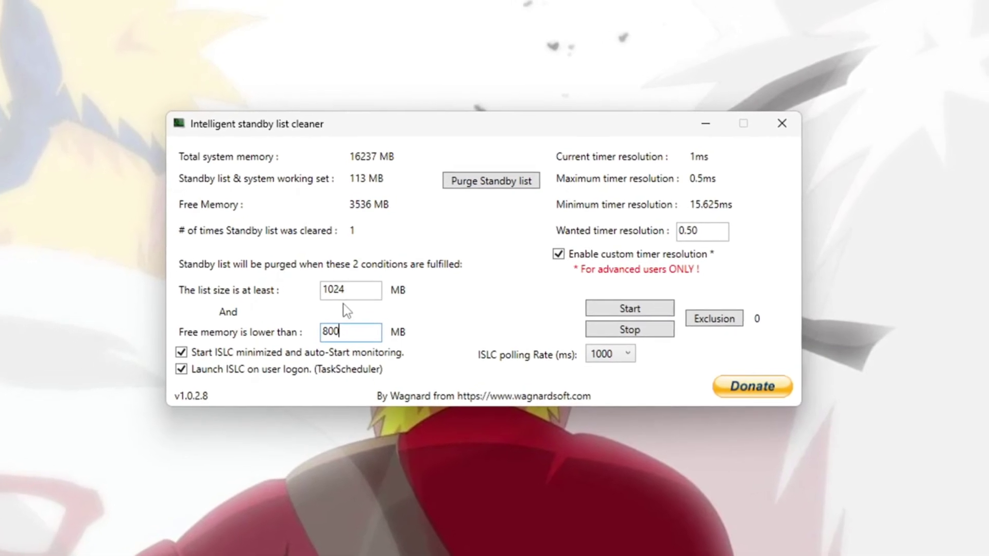
text(0)
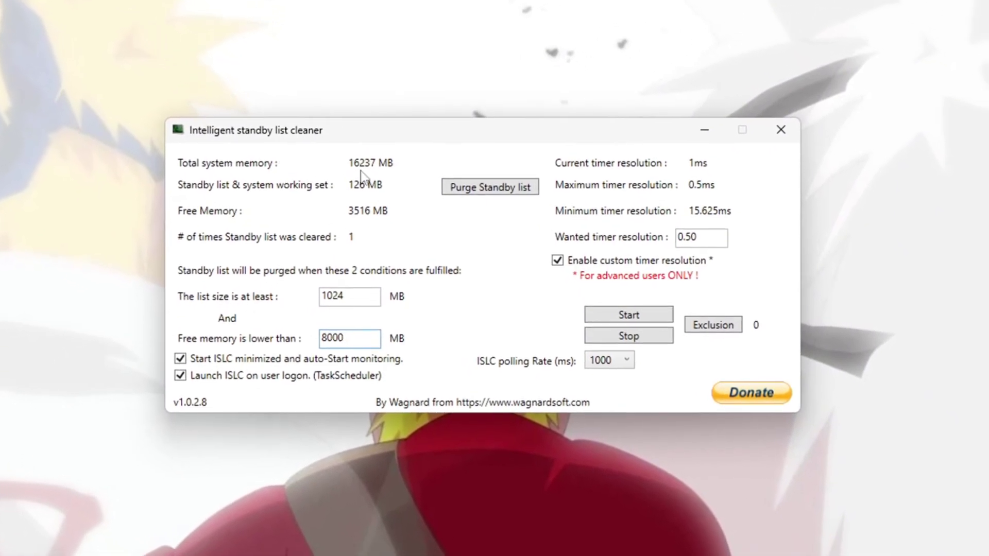
drag(359, 338, 310, 336)
text(6000)
double_click(323, 333)
text(8000)
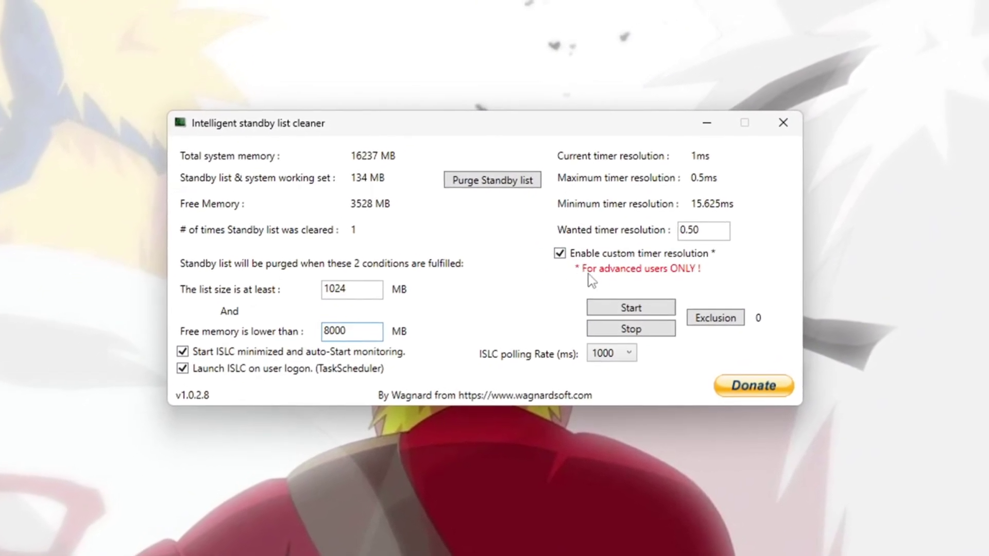
double_click(695, 231)
click(628, 317)
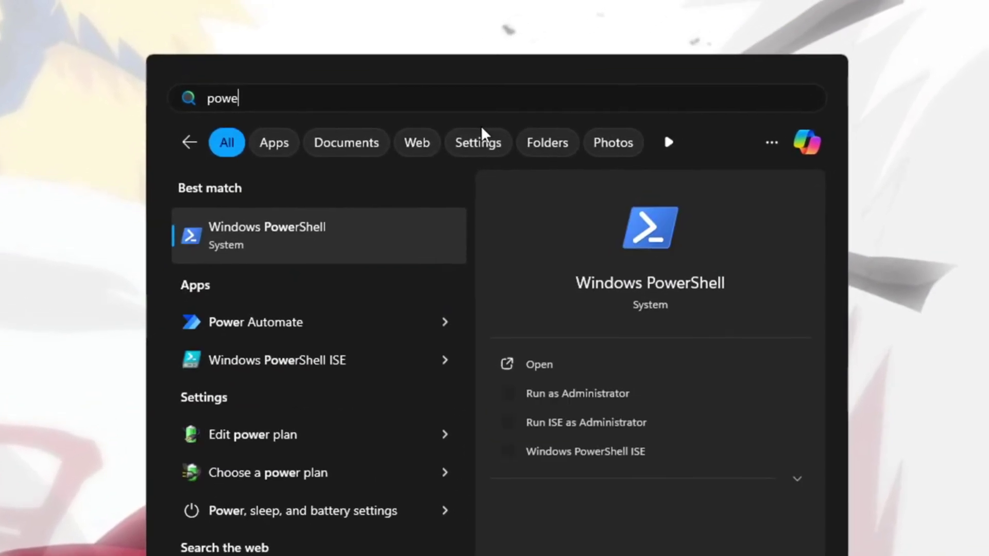
text(r)
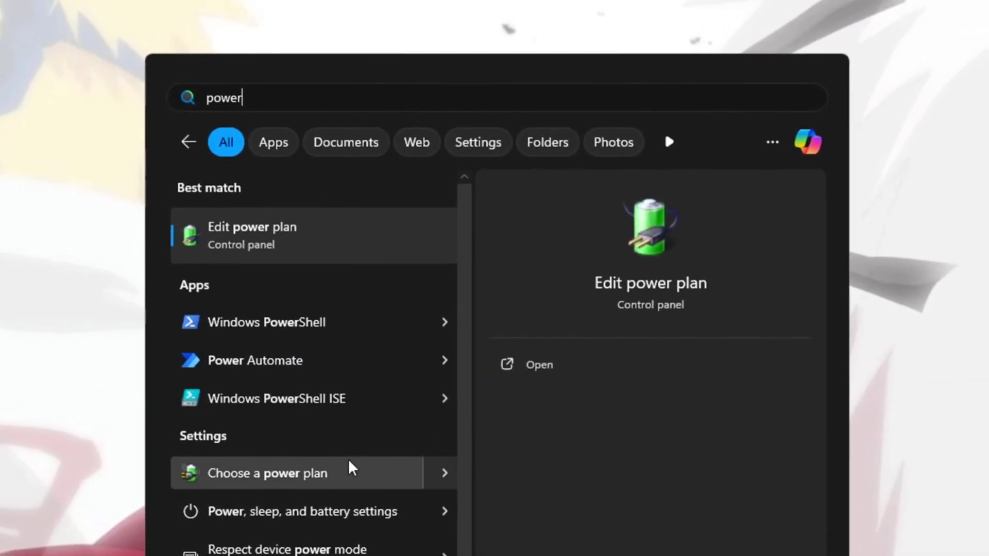
- Open 'Choose a power plan' from the Start search results for 'power'
click(346, 472)
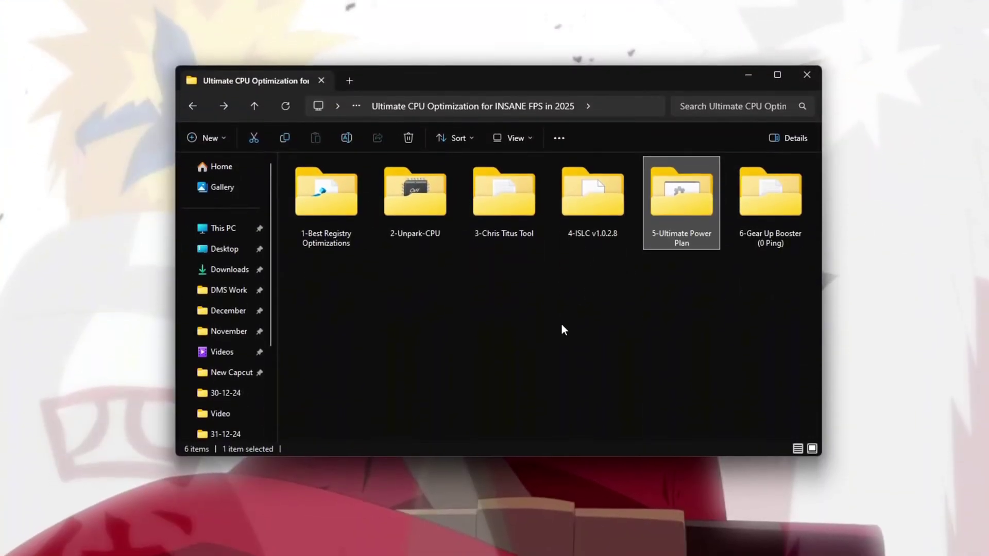
- Run Enable Ultimate Performance from the 5-Ultimate Power Plan folder as administrator
double_click(665, 195)
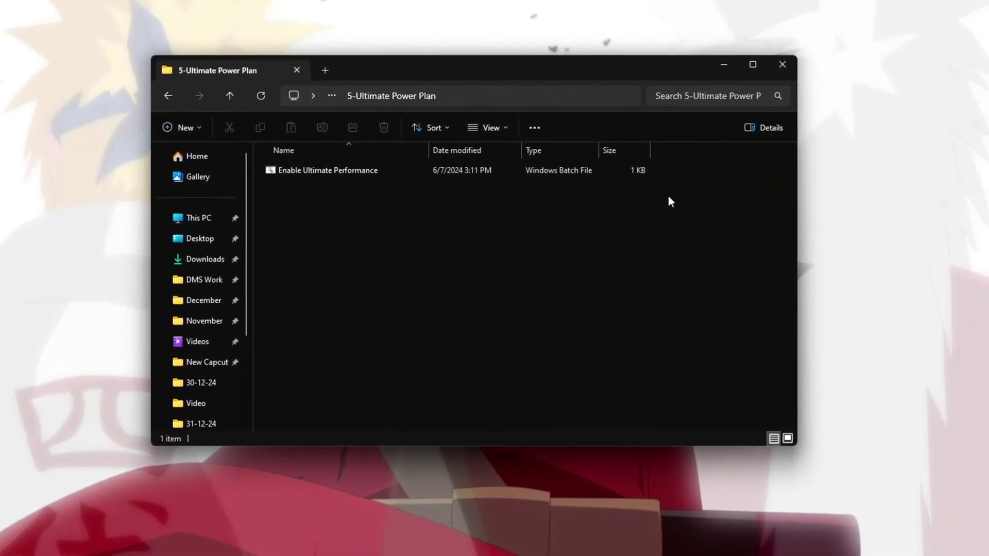
click(335, 170)
right_click(331, 171)
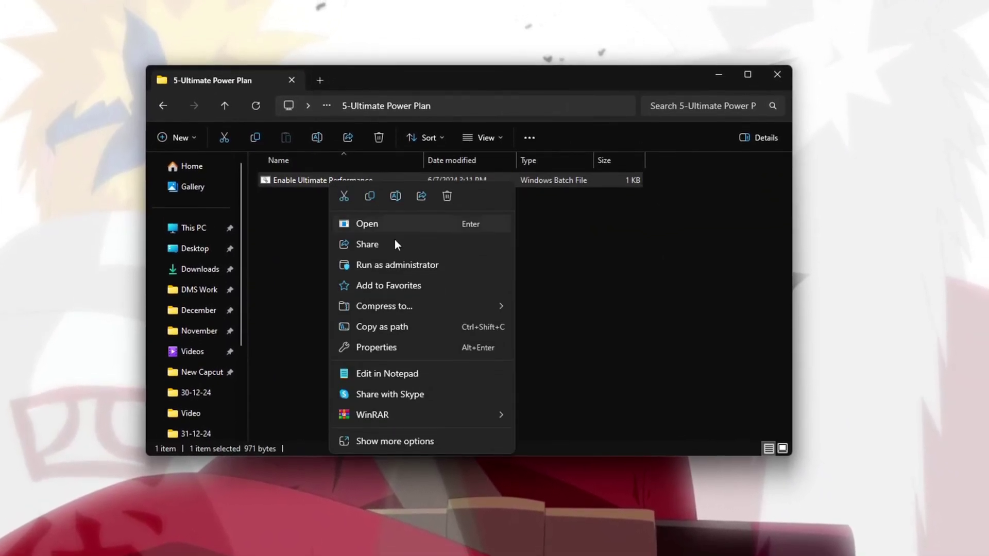
click(401, 268)
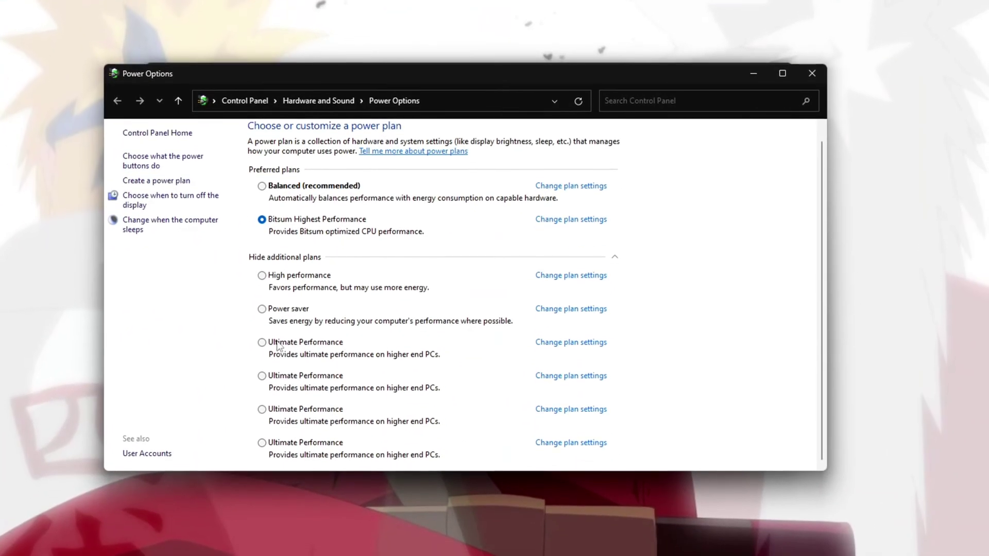
- Activate the first Ultimate Performance plan, replacing Bitsum Highest Performance
click(272, 371)
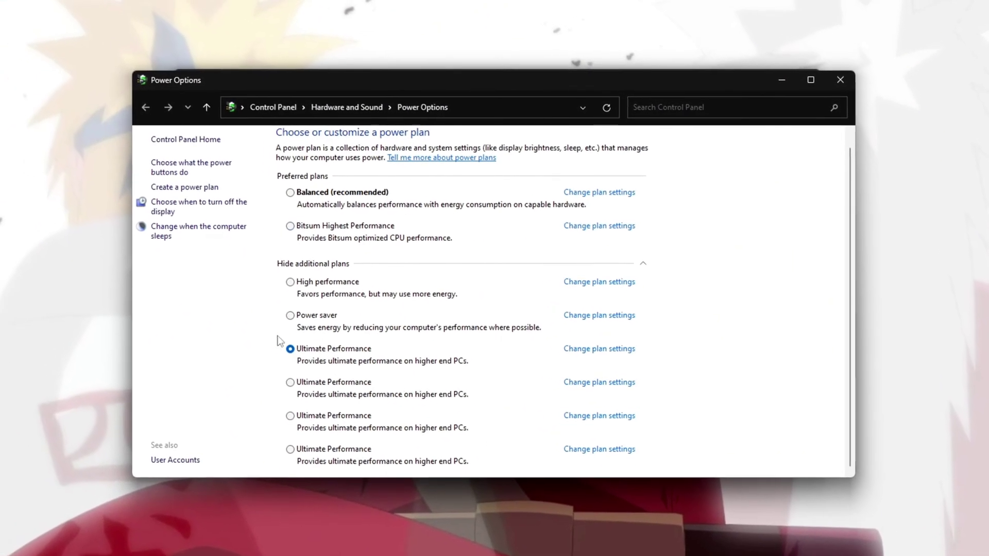